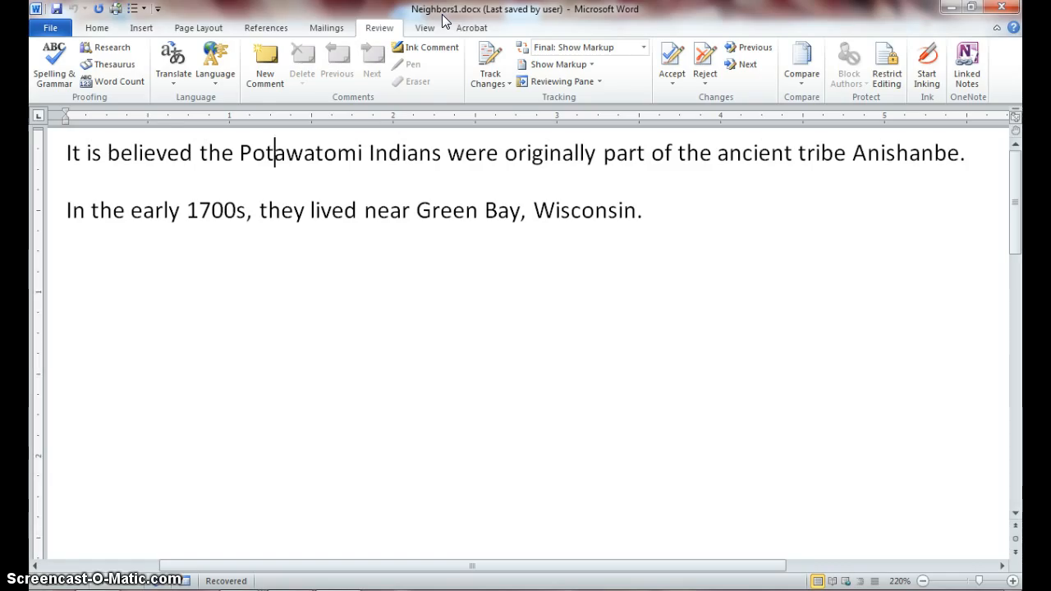
Step: Save a copy of the document as Neighbors2 in the Lesson 13 folder
left_click(54, 31)
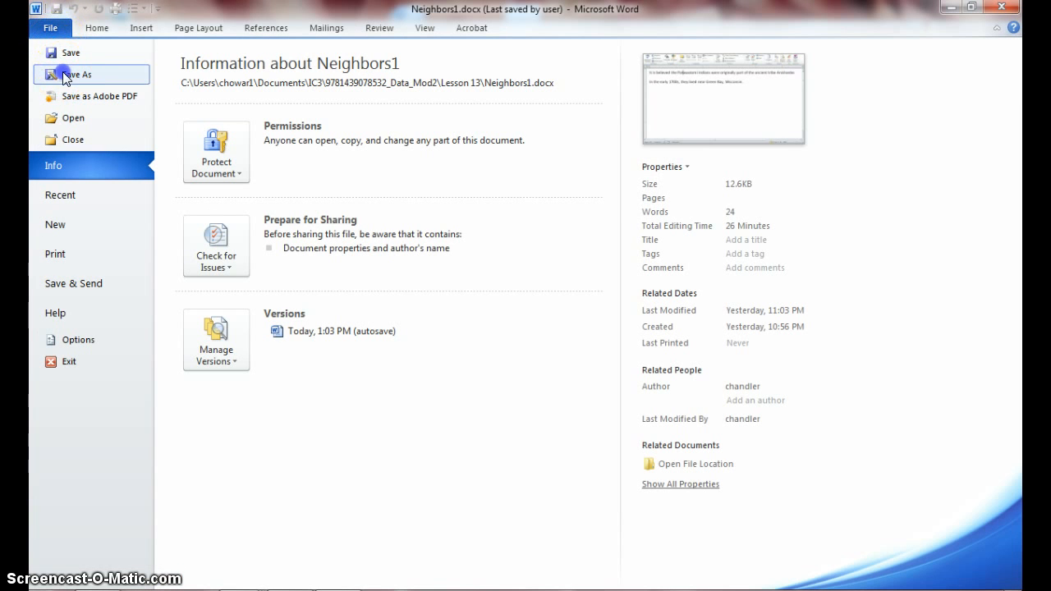
key("Escape")
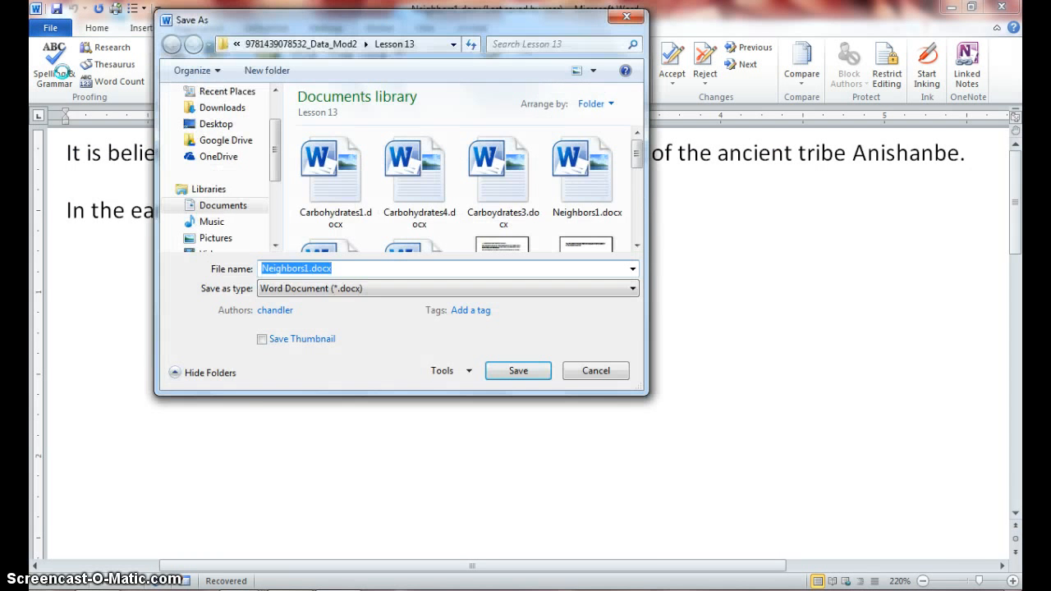
key("End")
key("BackSpace")
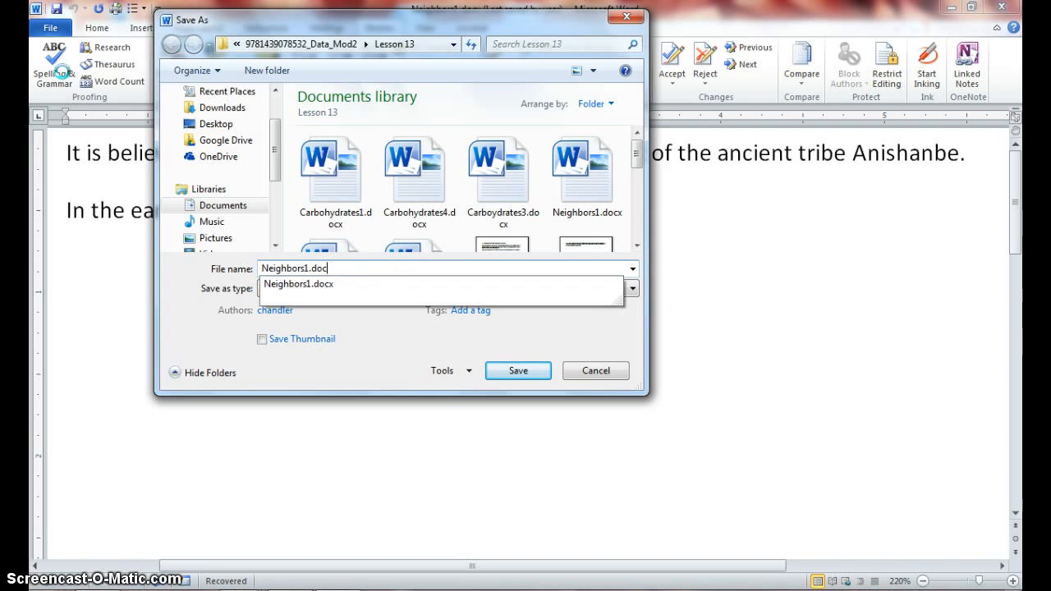
type("2")
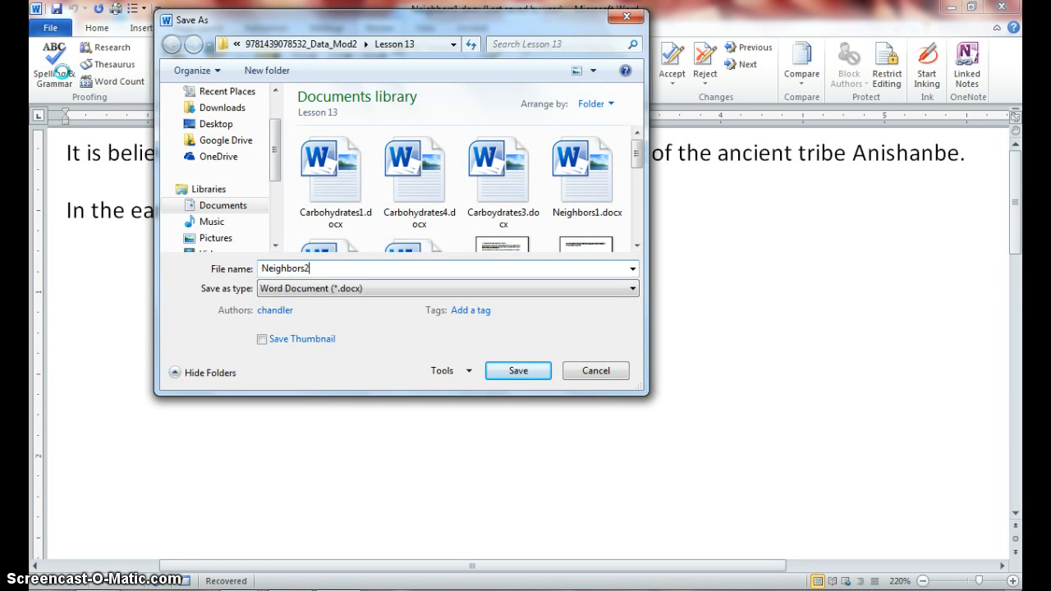
left_click(502, 369)
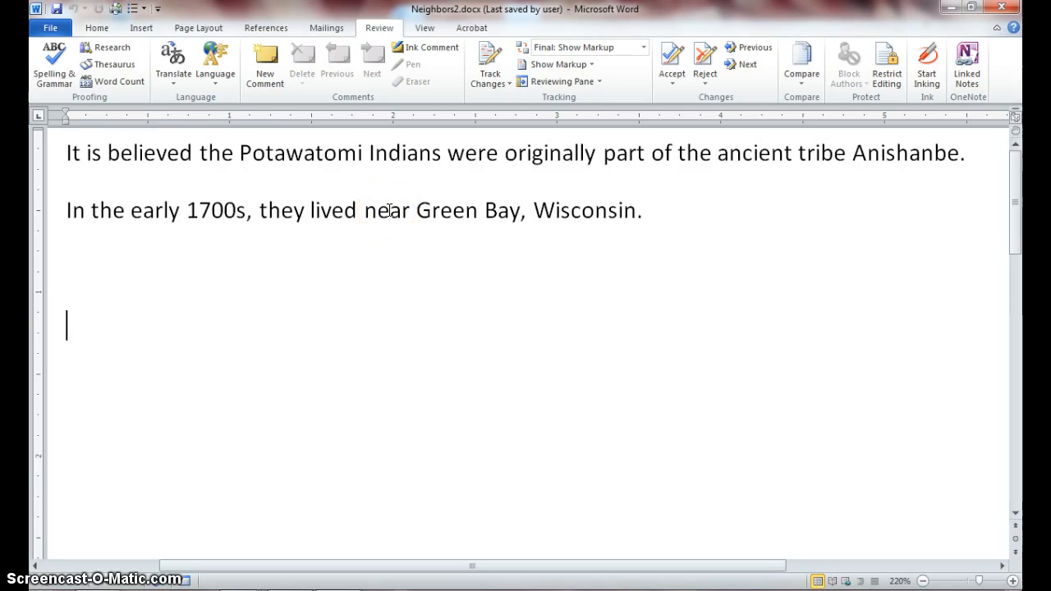
Step: Look up synonyms for the word "near" in the second sentence using the English (U.S.) thesaurus
left_click(389, 211)
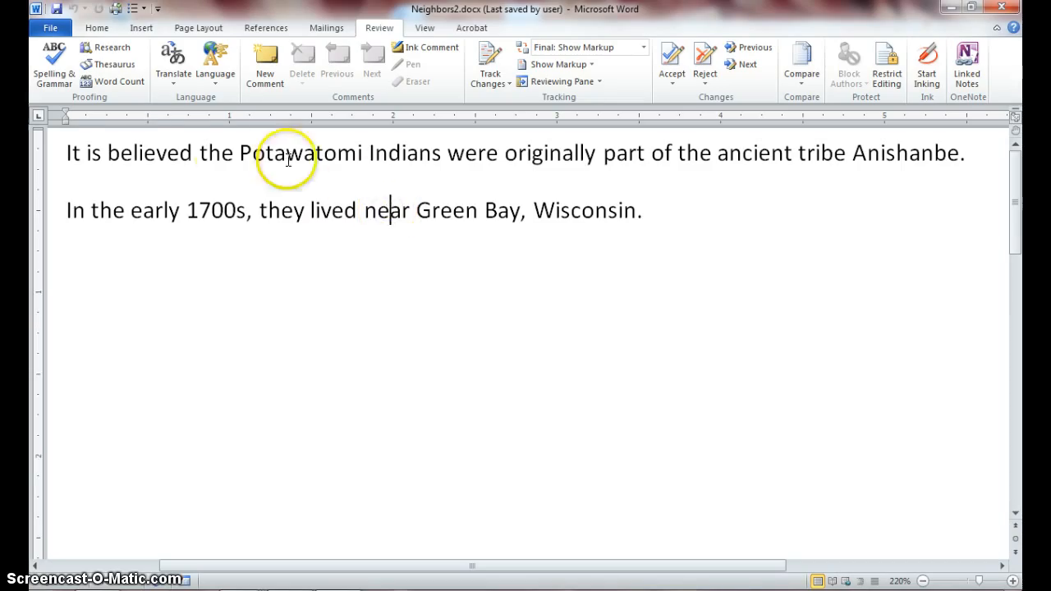
left_click(109, 63)
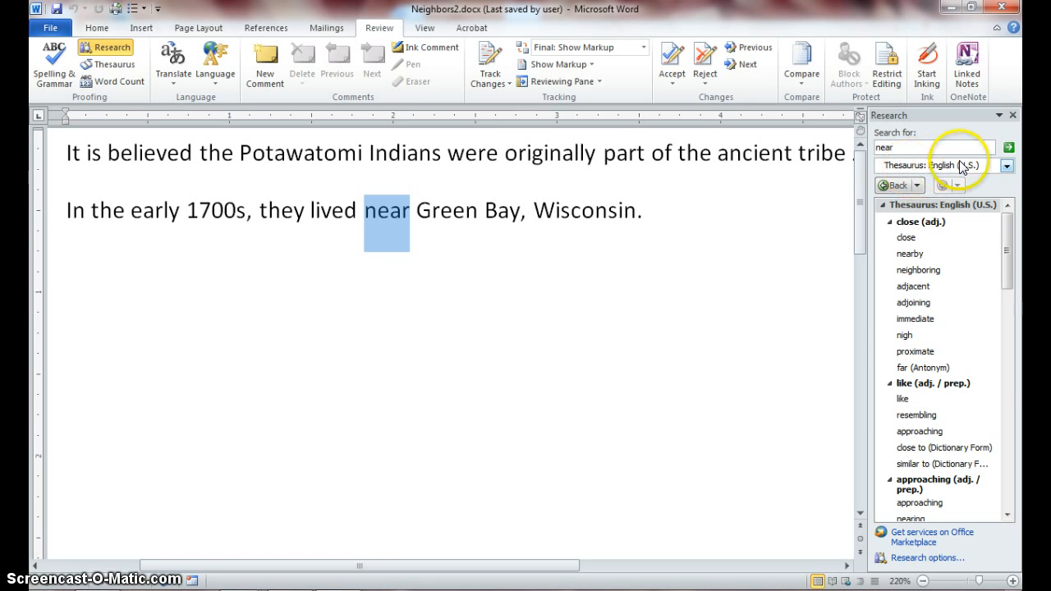
left_click(1007, 166)
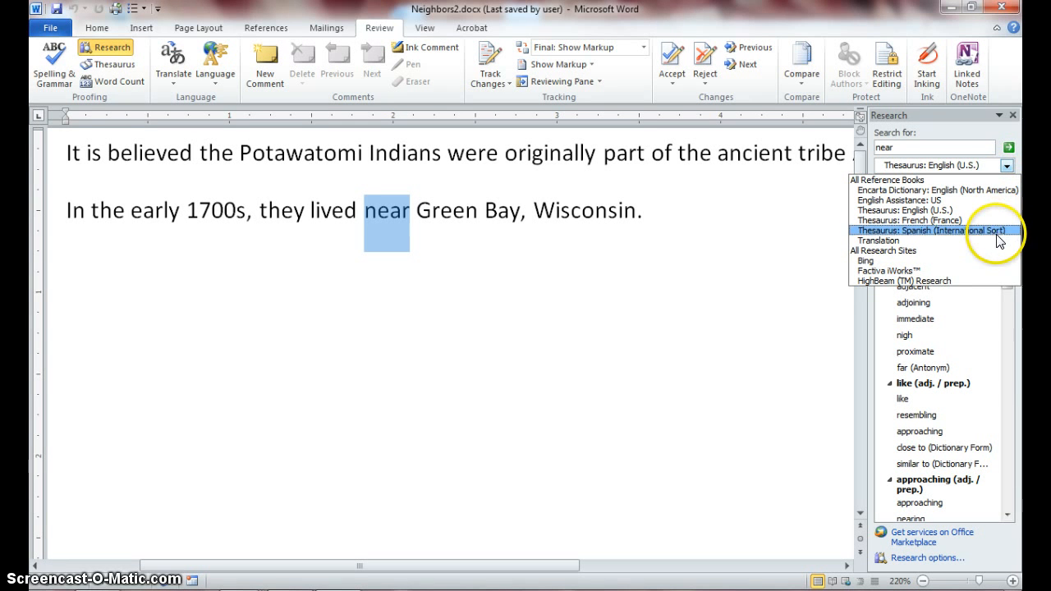
left_click(1006, 166)
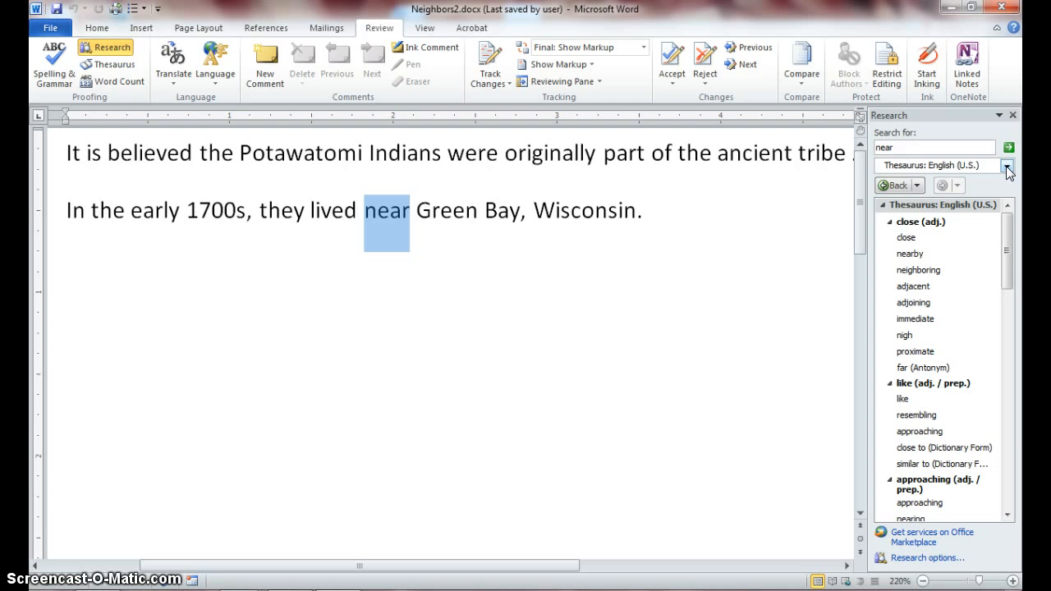
Step: Replace "near" with the thesaurus suggestion "close to" from the "approaching" group
left_click(1007, 233)
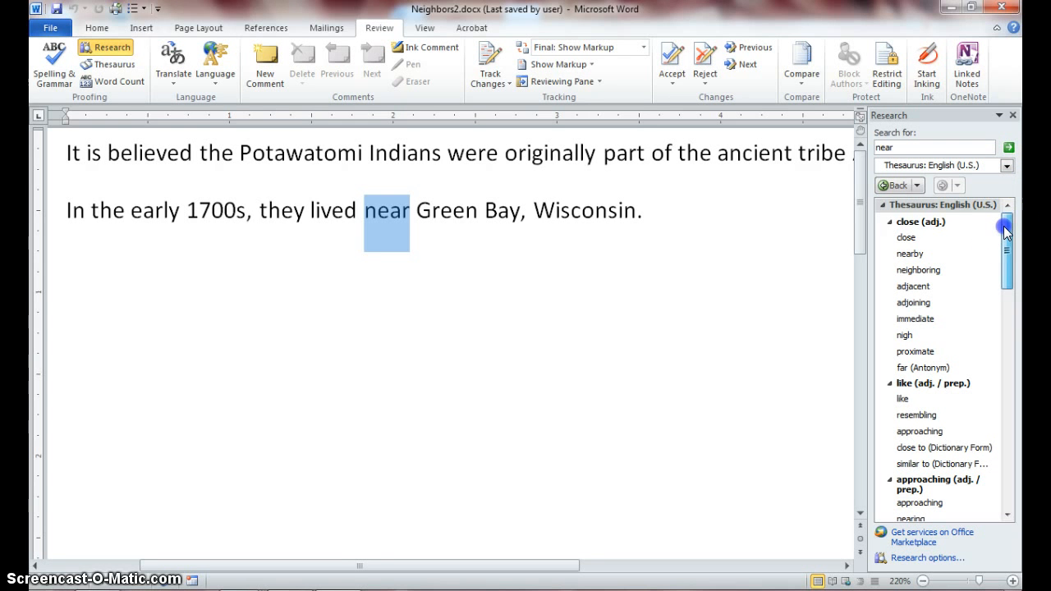
left_click_drag(1006, 233, 1007, 293)
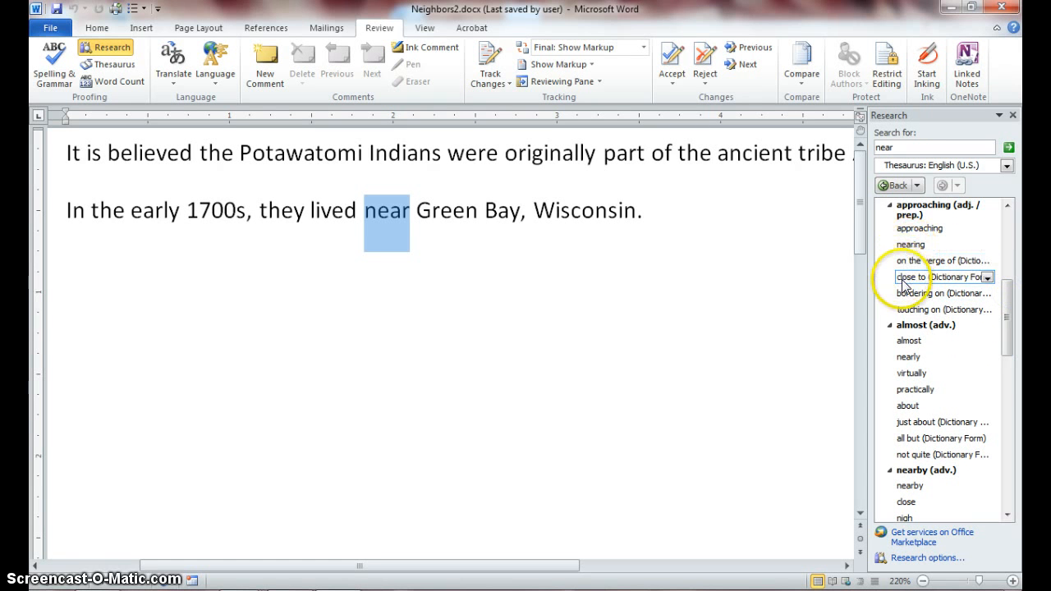
mouse_move(944, 281)
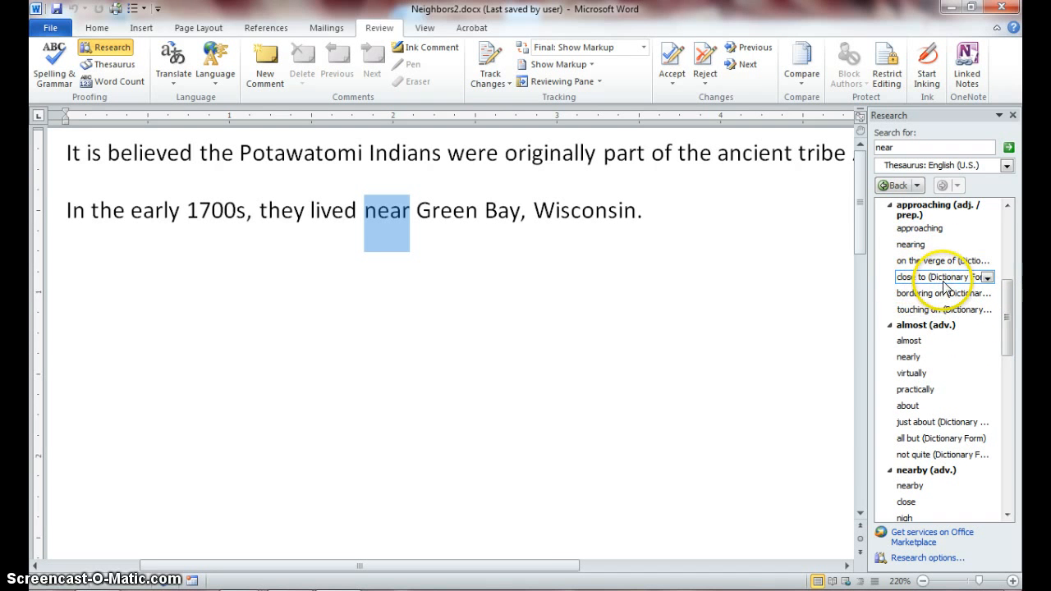
left_click(987, 277)
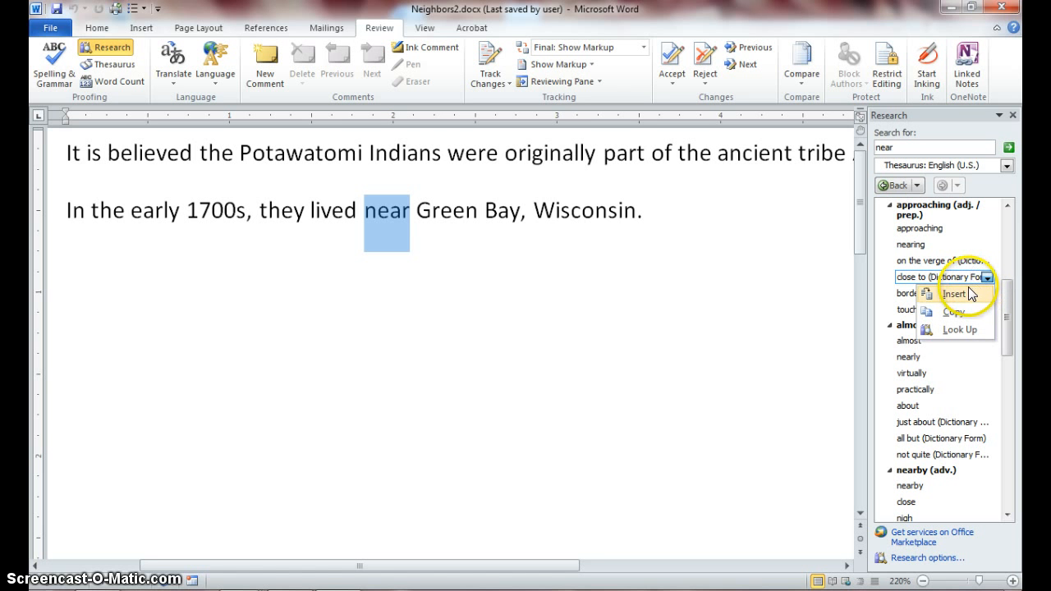
left_click(954, 293)
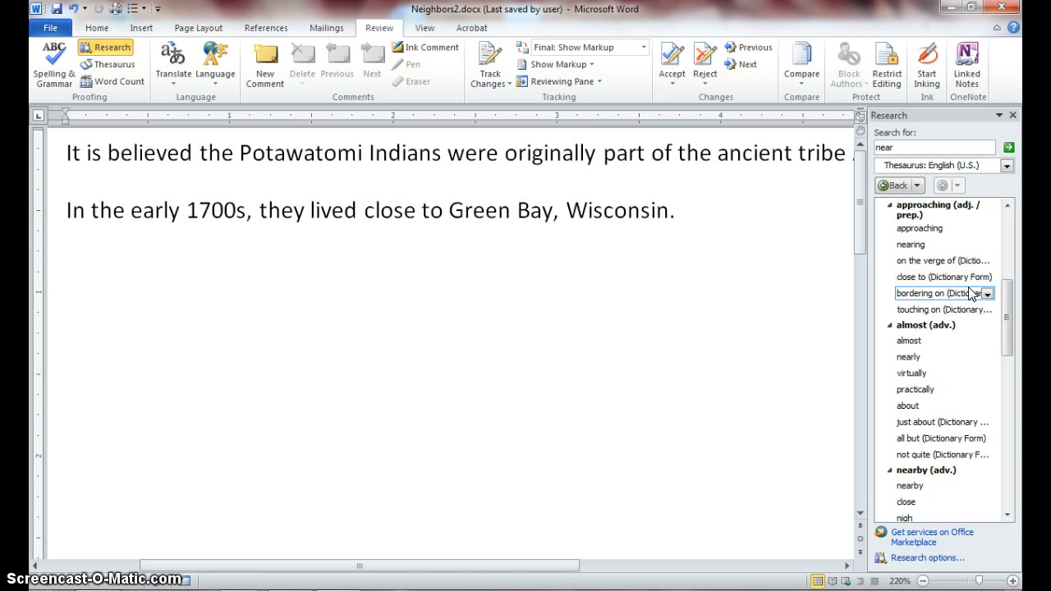
Step: Translate the selected text of both sentences, from the one about the Potawatomi Indians through the one ending in "Wisconsin."
scroll(429, 223, "down", 2)
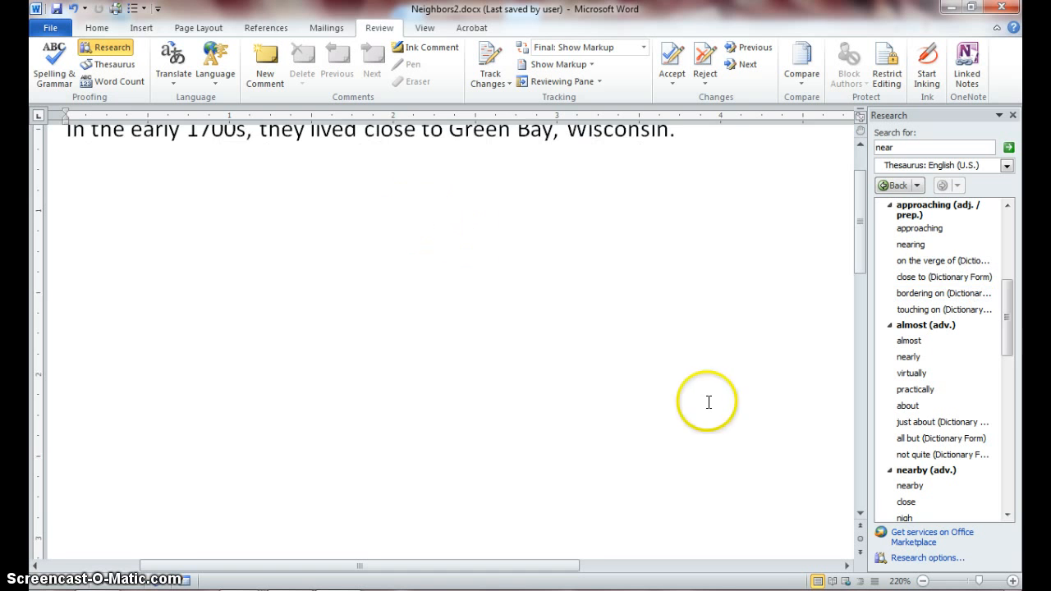
scroll(858, 238, "up", 2)
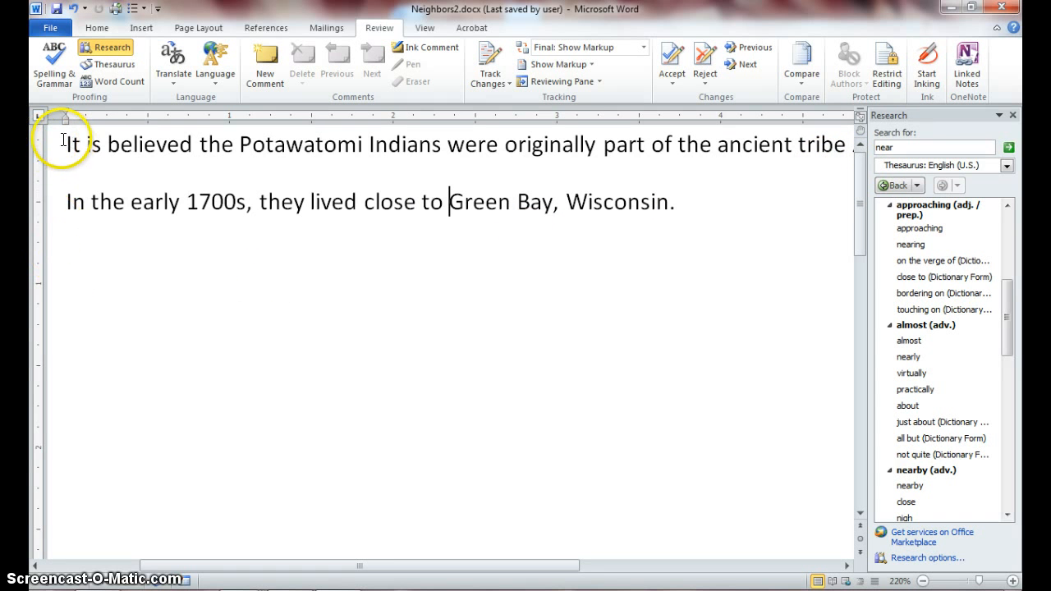
left_click_drag(64, 141, 685, 203)
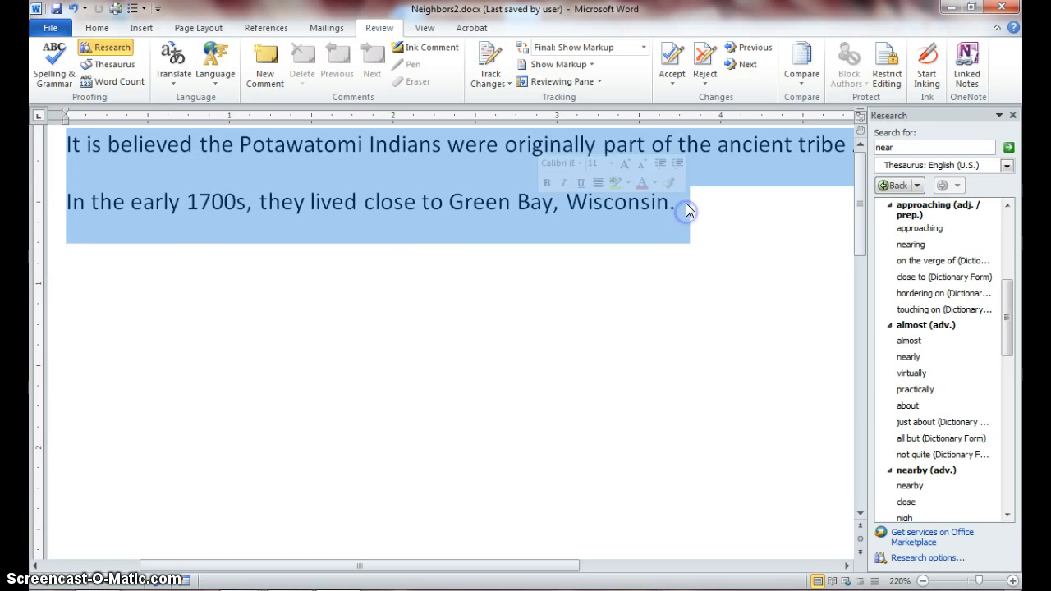
left_click(172, 84)
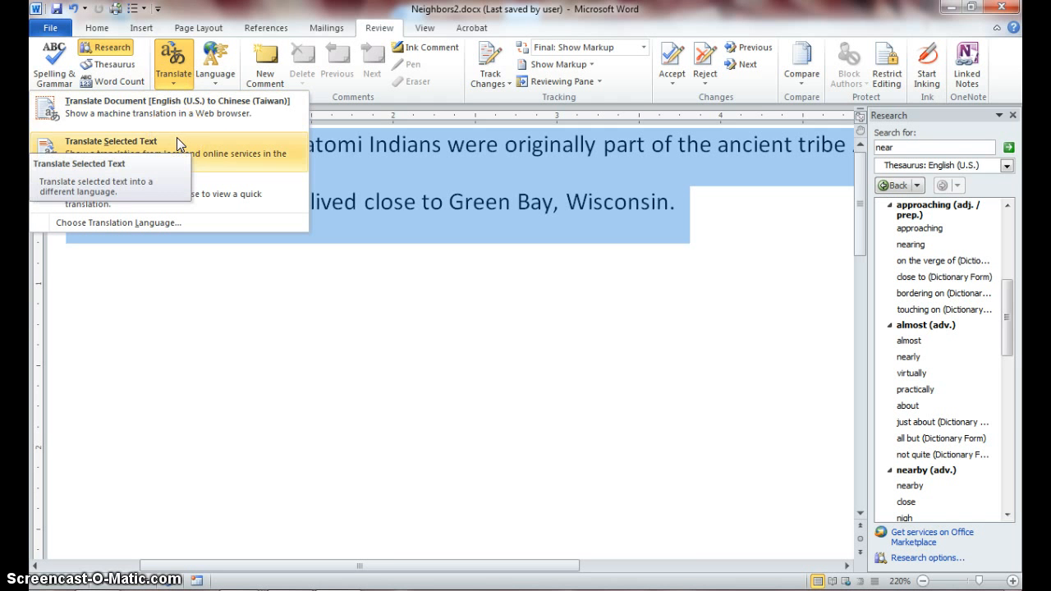
left_click(176, 138)
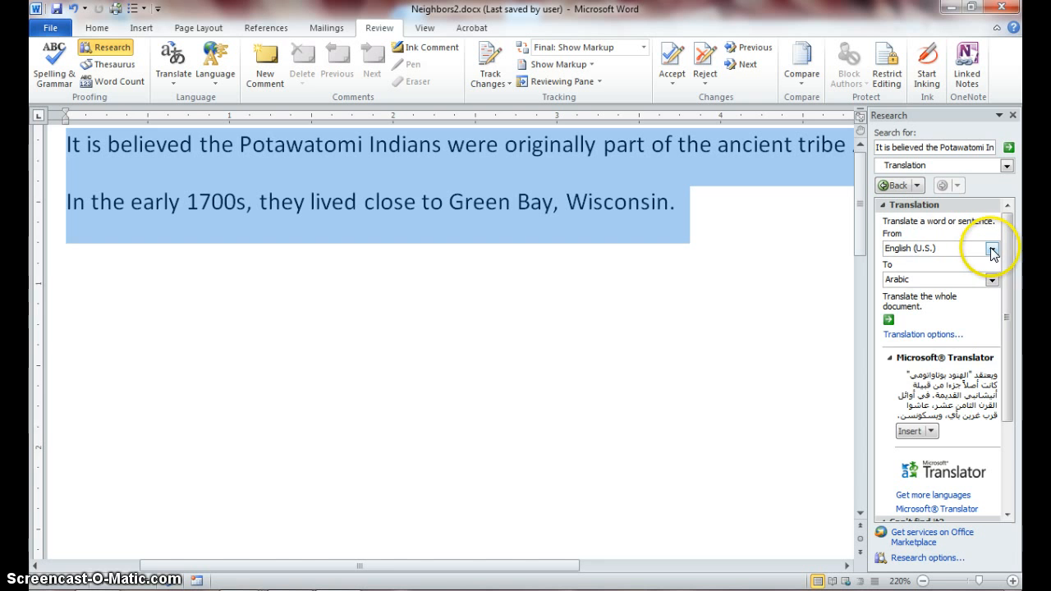
left_click(991, 250)
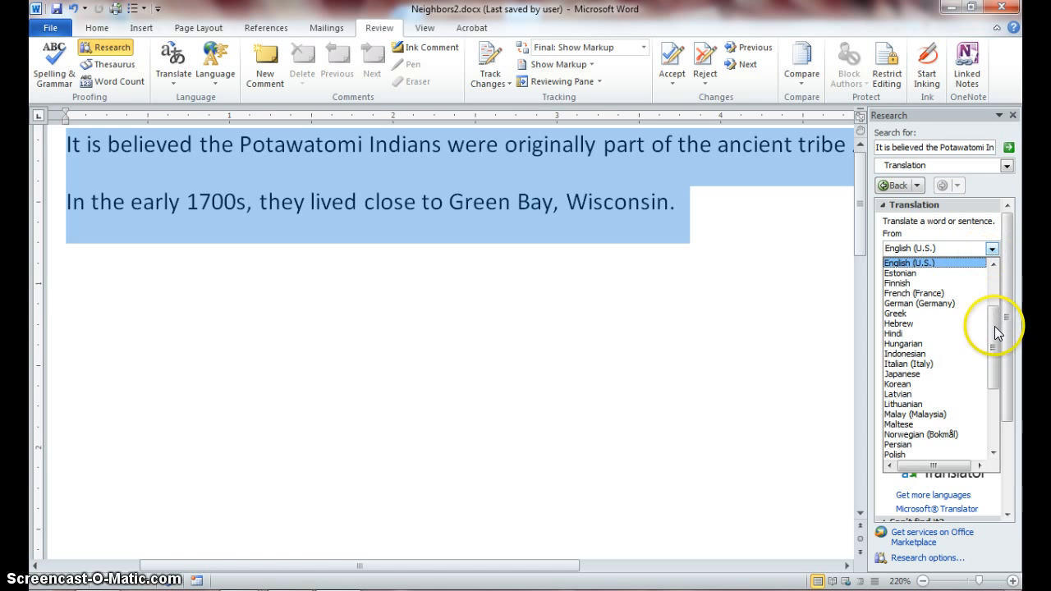
left_click_drag(994, 325, 1000, 395)
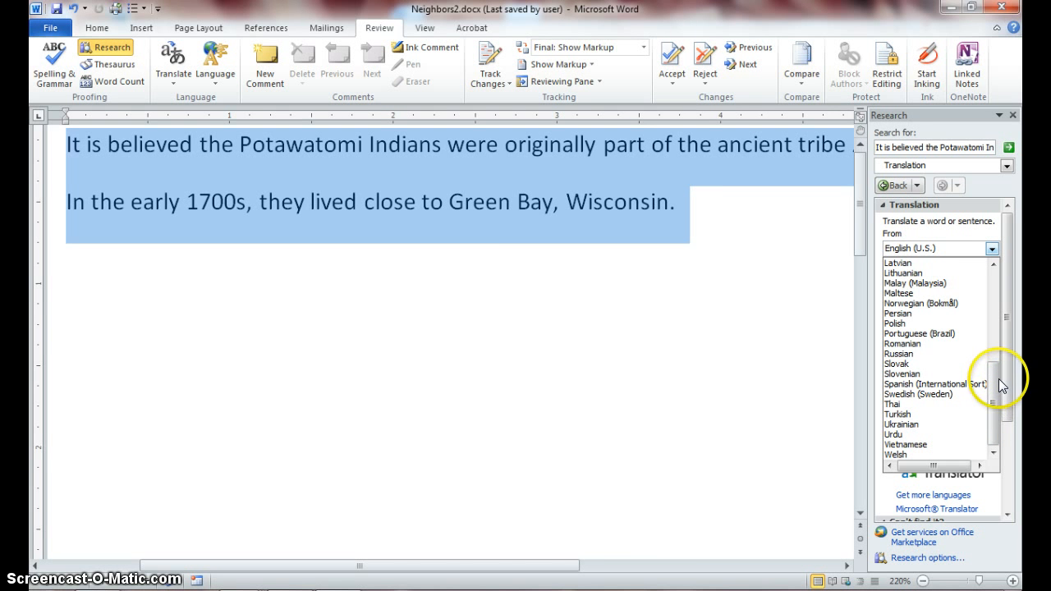
left_click(823, 263)
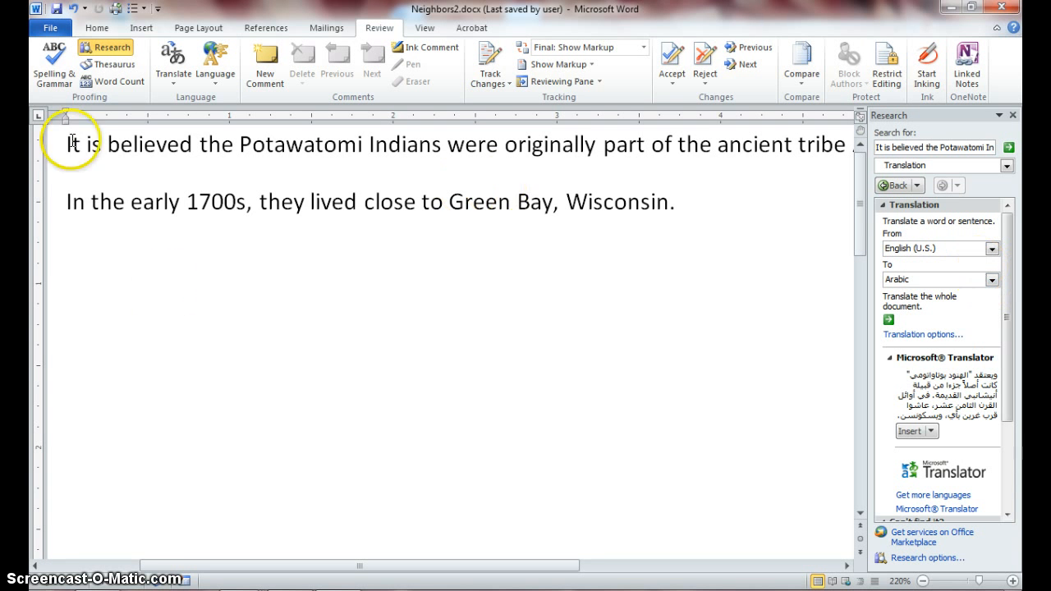
Step: Reselect both sentences and set the translation's target language to French (France)
left_click_drag(61, 145, 688, 217)
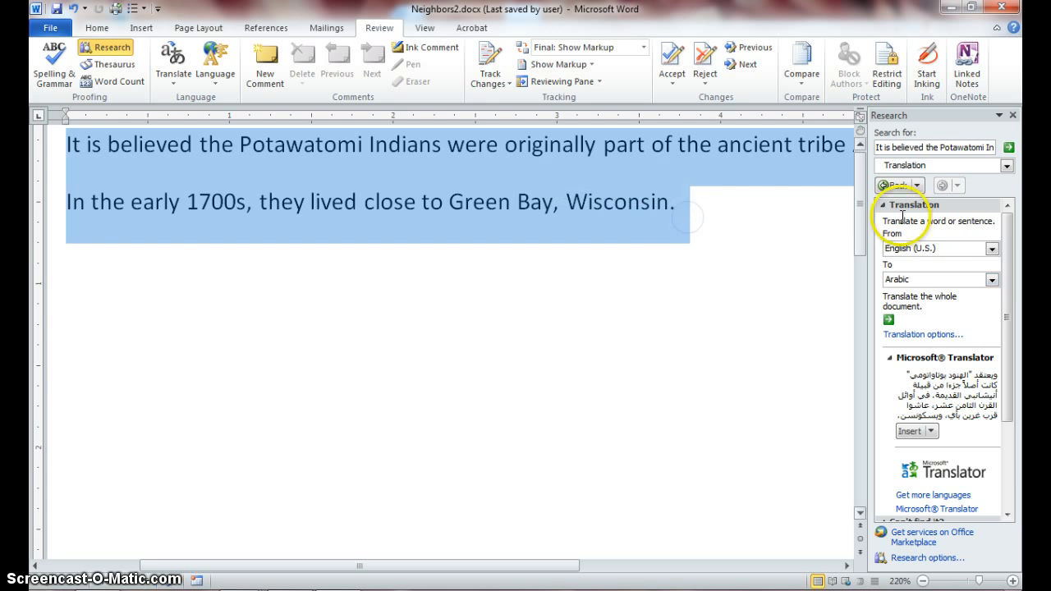
left_click(992, 281)
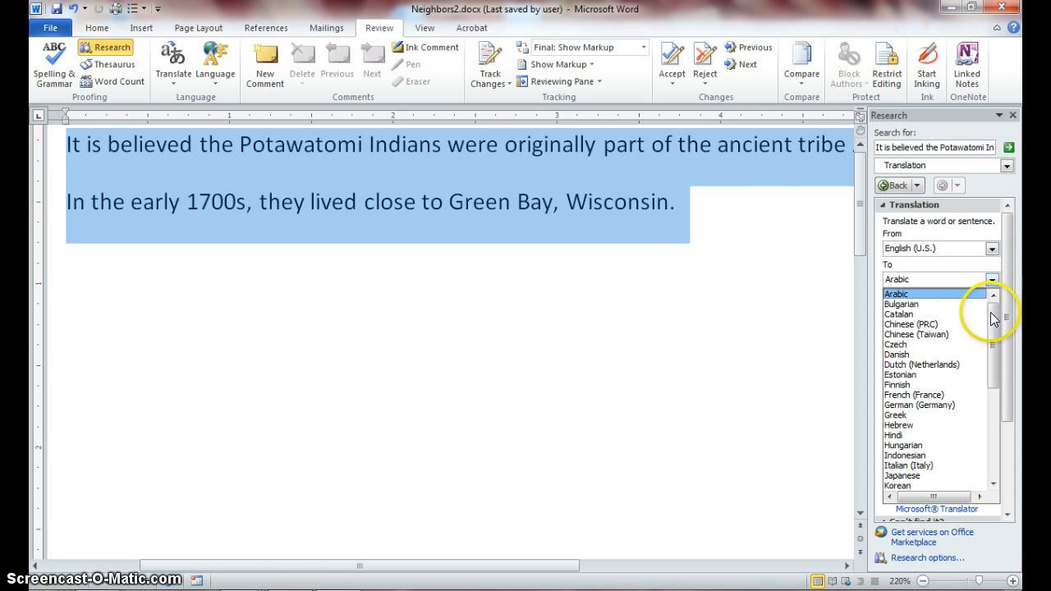
left_click_drag(990, 325, 990, 326)
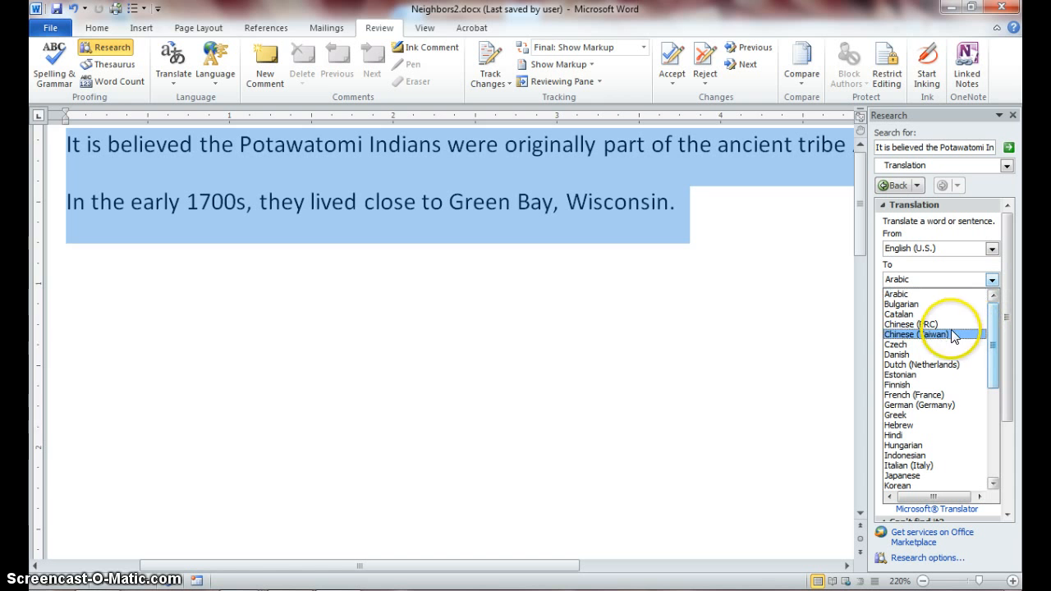
left_click(949, 395)
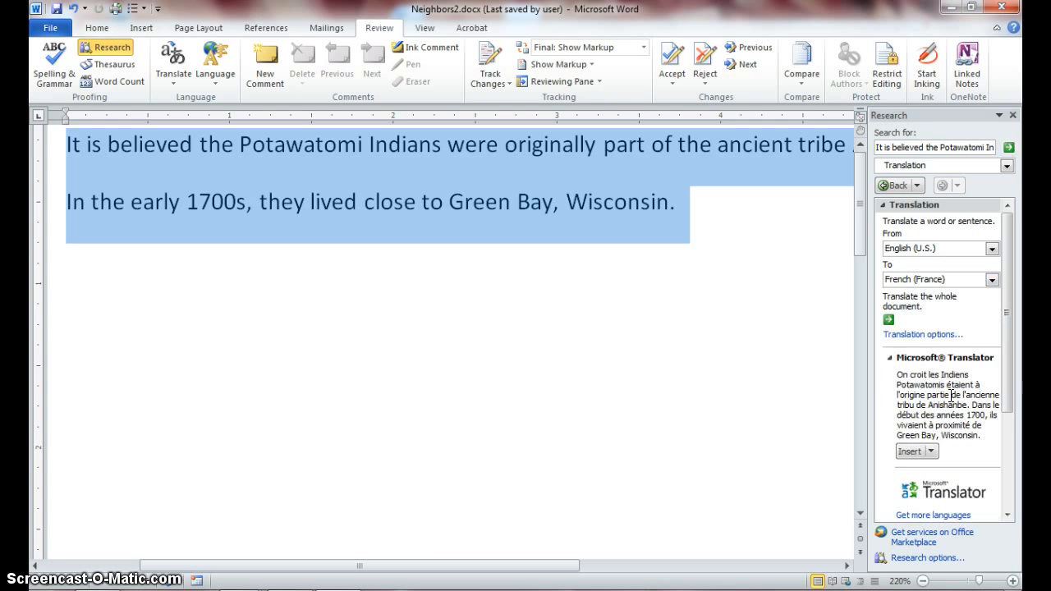
left_click(945, 397)
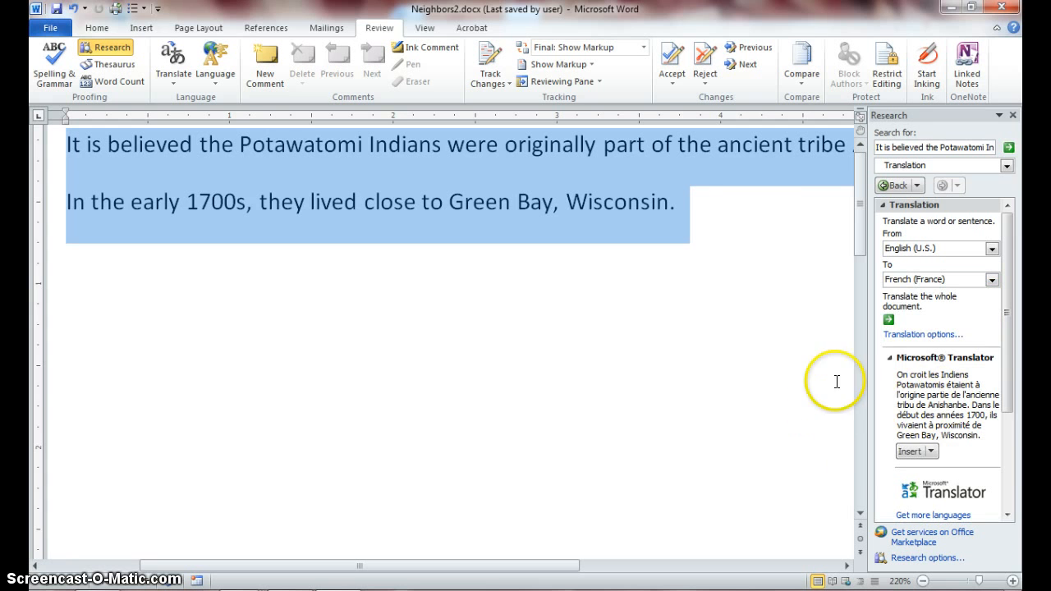
Step: Translate the whole document into French, agree to send it to the online service, and maximize the browser window with the translation
left_click(888, 320)
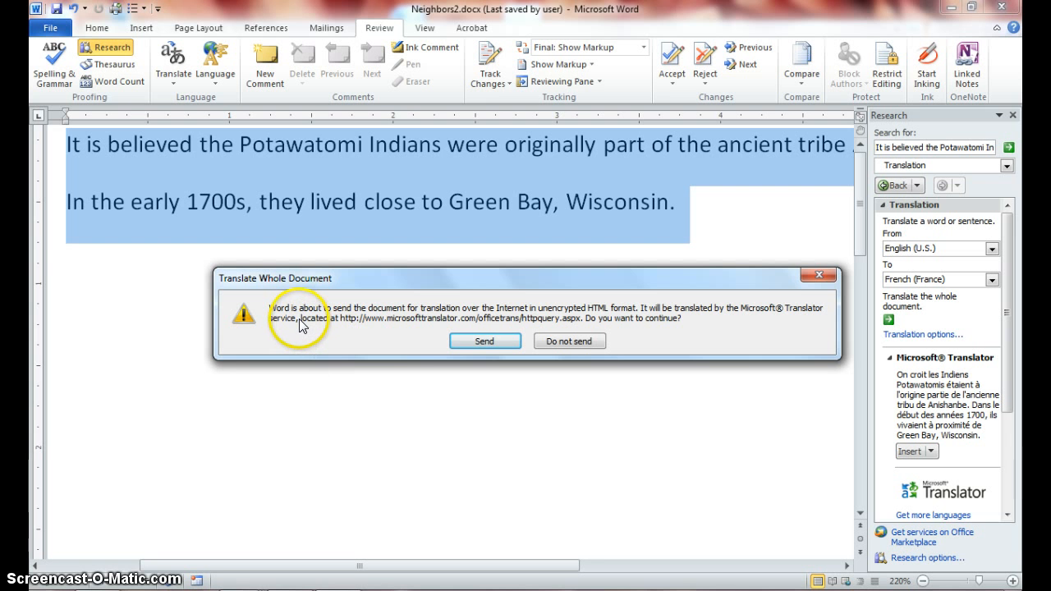
left_click(464, 339)
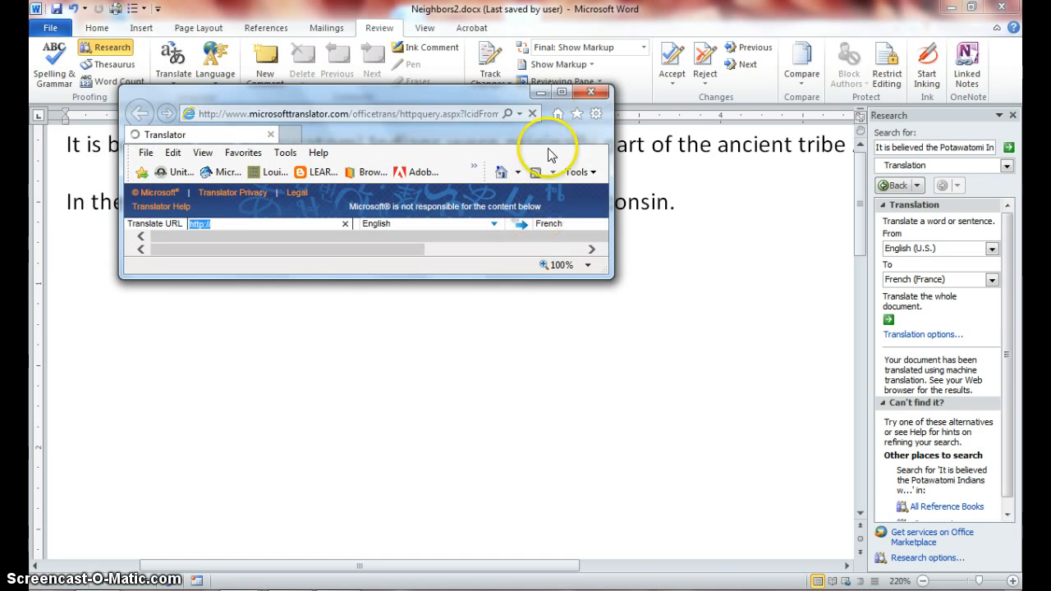
left_click(561, 95)
mouse_move(70, 224)
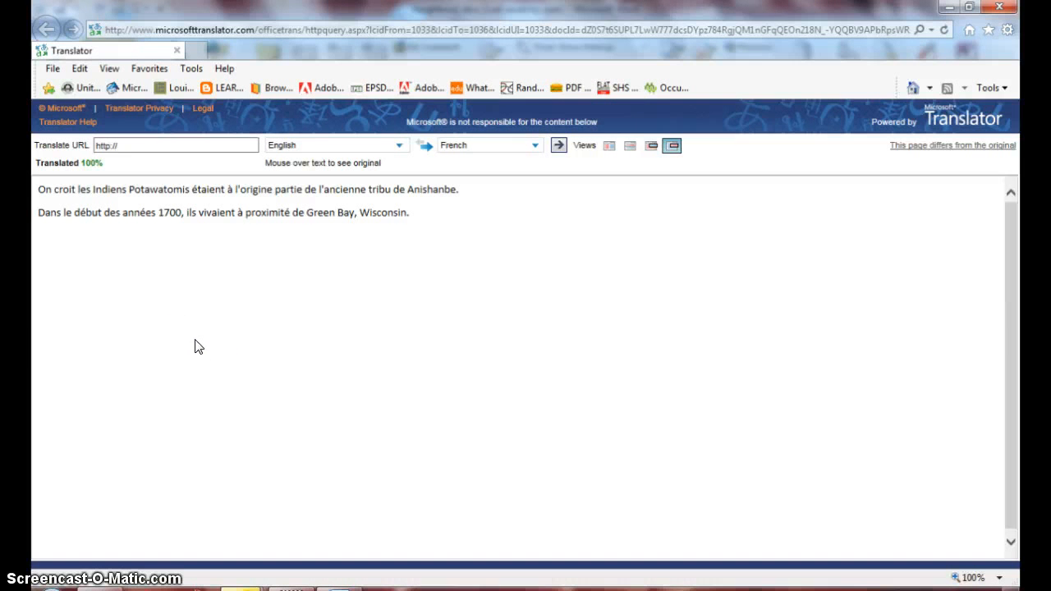
Step: Copy the entire French translation from the web page and return to the Neighbors2 document in Word
right_click(108, 253)
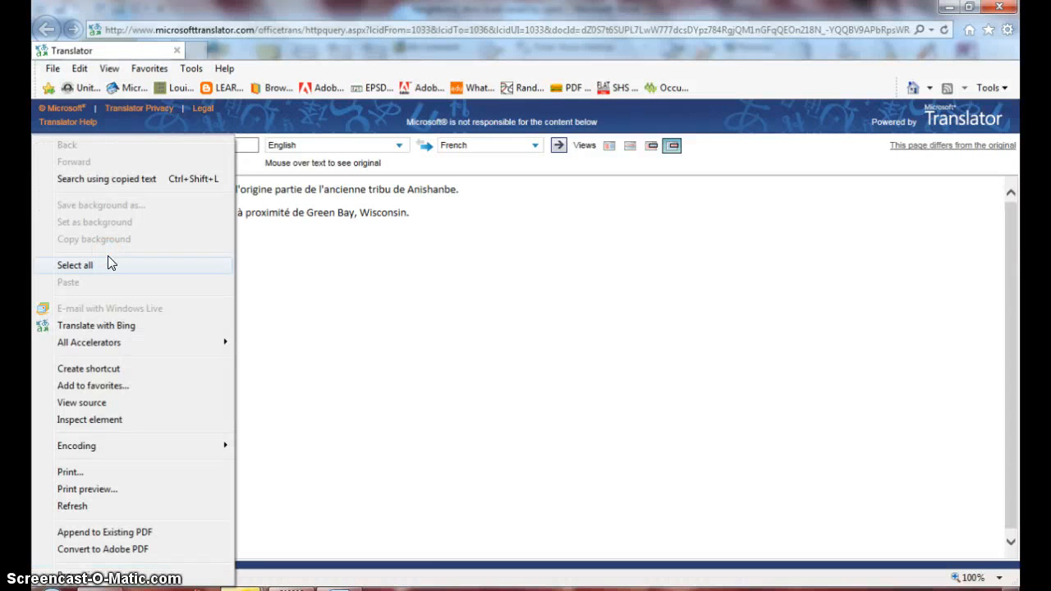
left_click(109, 267)
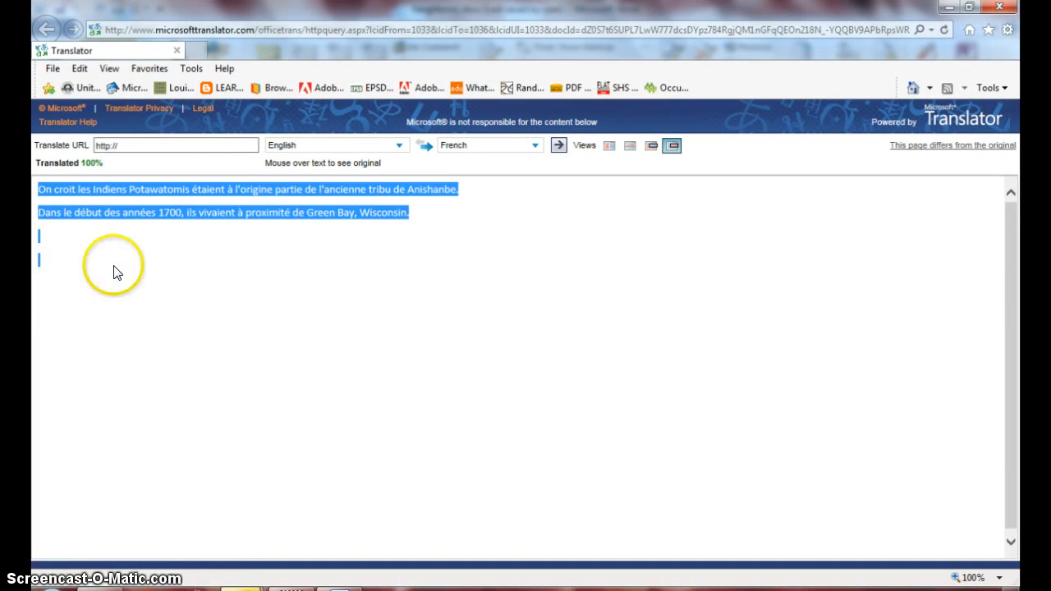
right_click(131, 267)
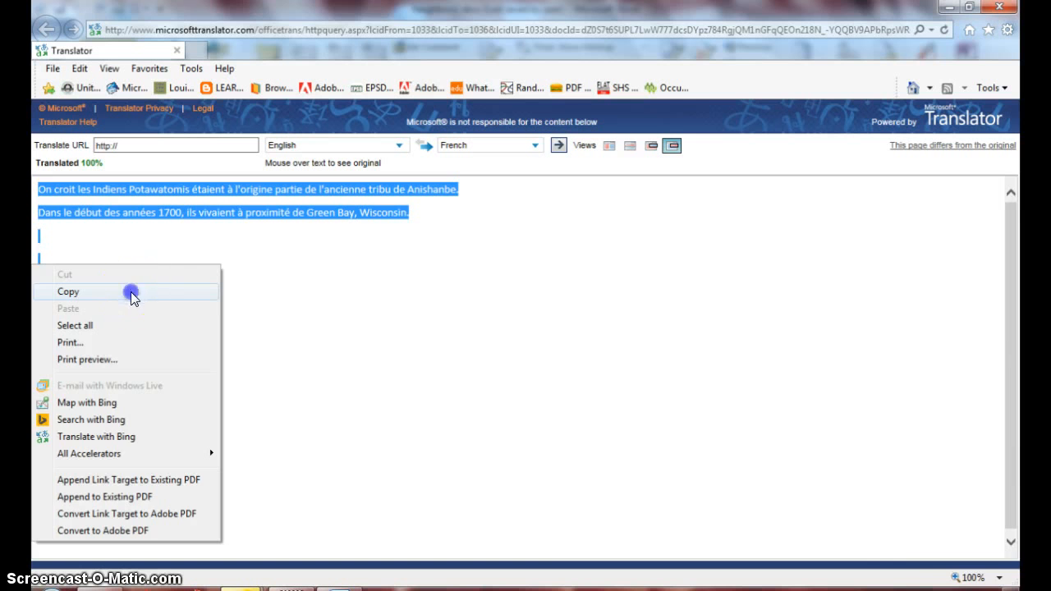
left_click(131, 291)
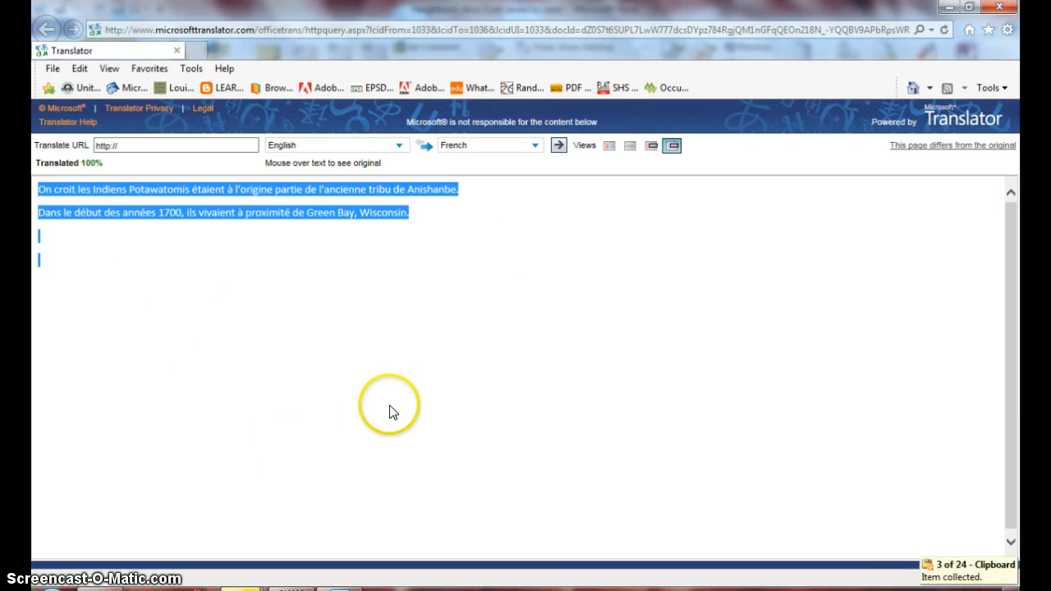
left_click(950, 6)
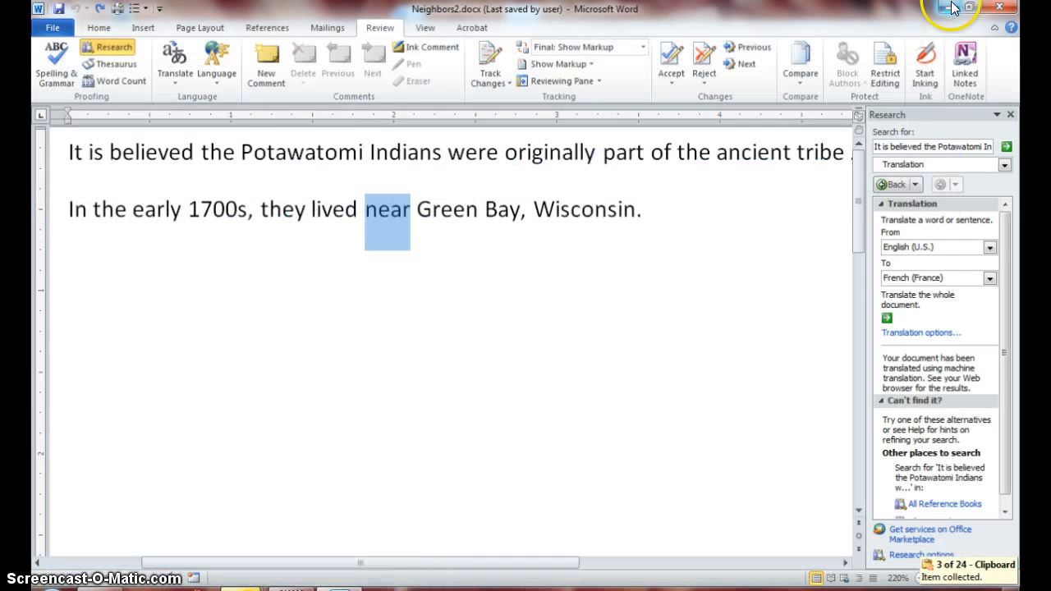
Step: Paste the copied French translation on a new line below the English sentence about Green Bay, Wisconsin
left_click(76, 244)
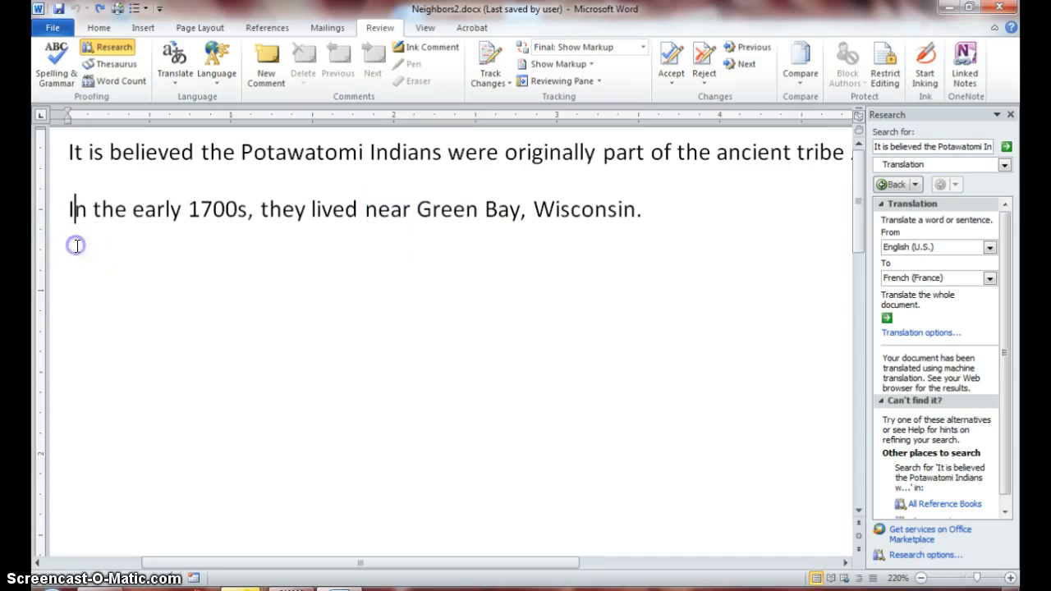
left_click(72, 251)
left_click(70, 253)
key("ctrl+v")
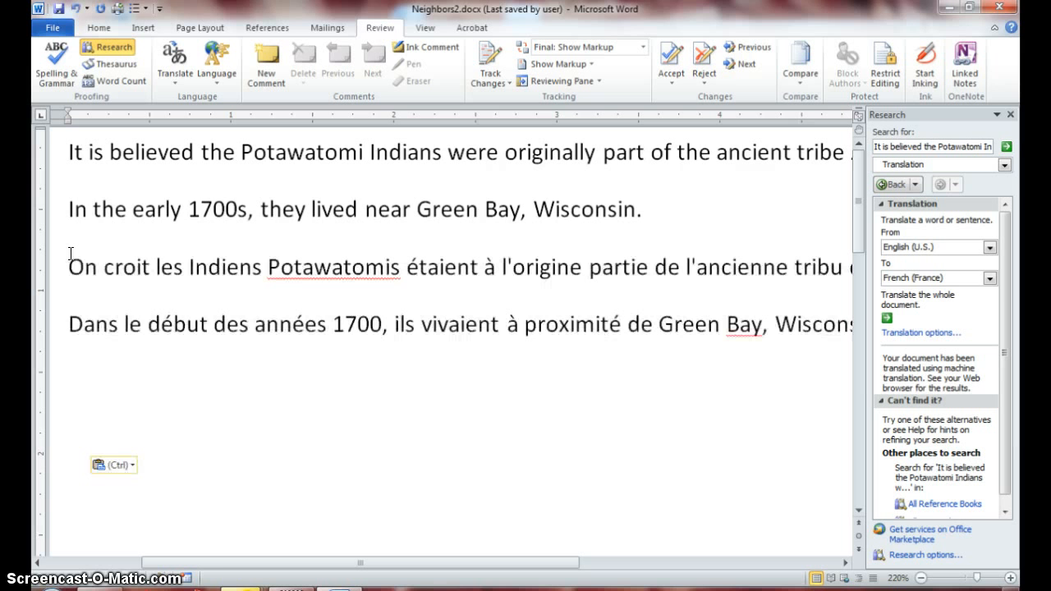
left_click(71, 253)
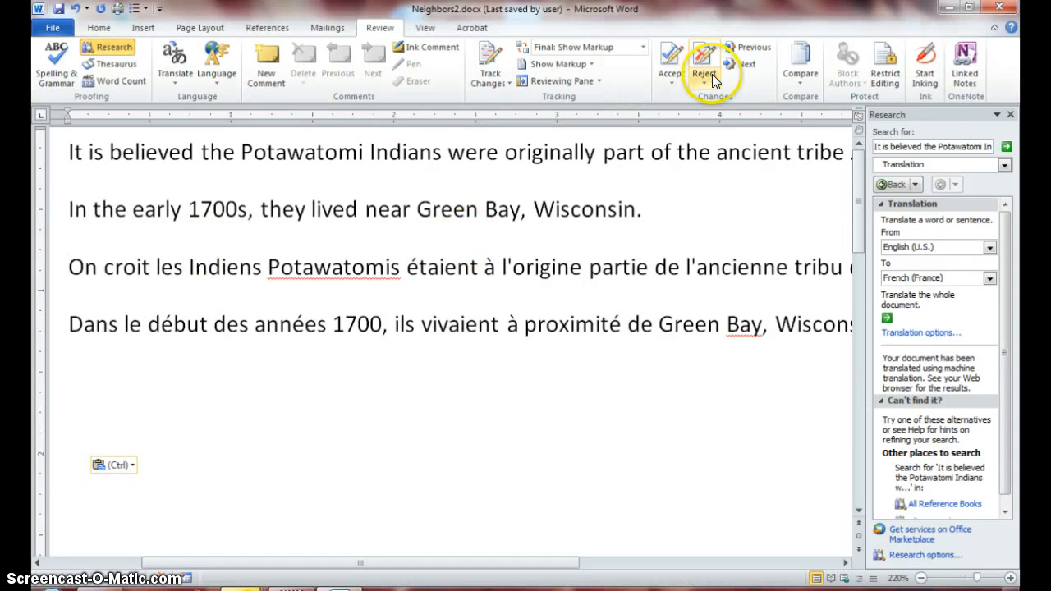
Step: Look up Potawatomi in the Encarta Dictionary: English (North America) and read through its definitions
left_click(878, 146)
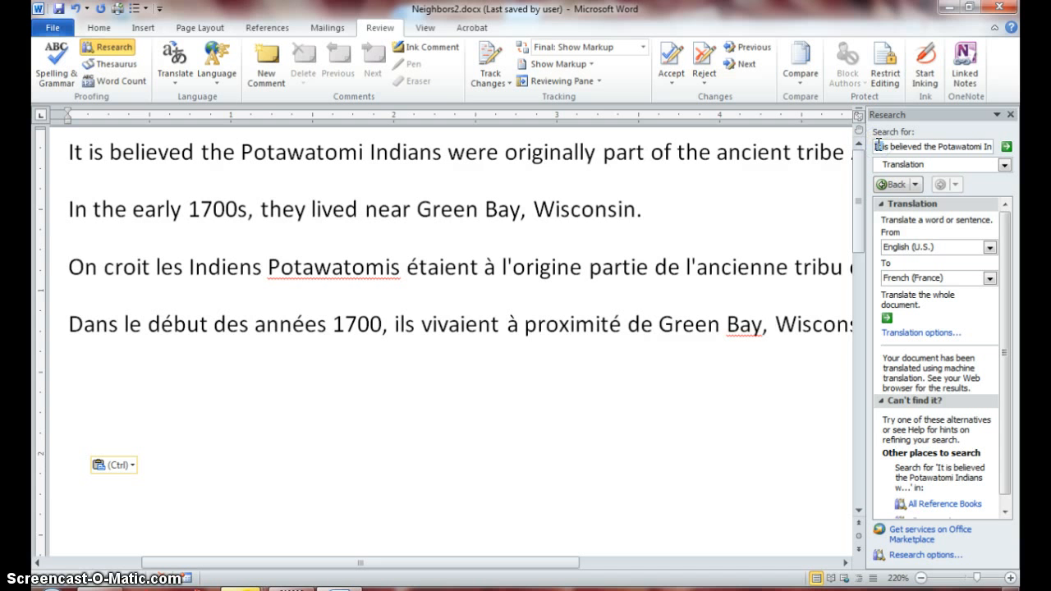
left_click(878, 146)
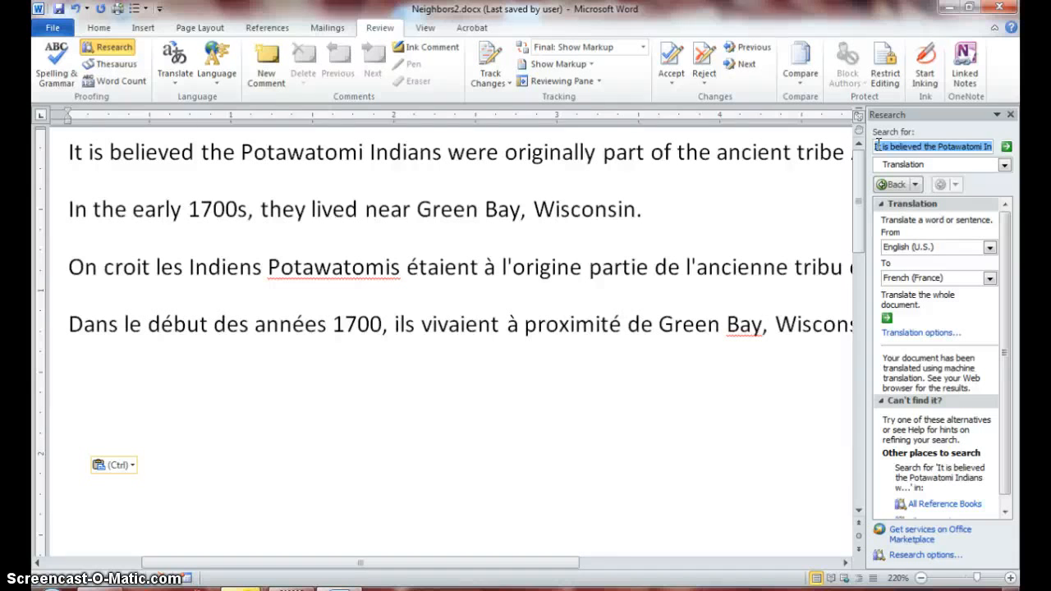
key("BackSpace")
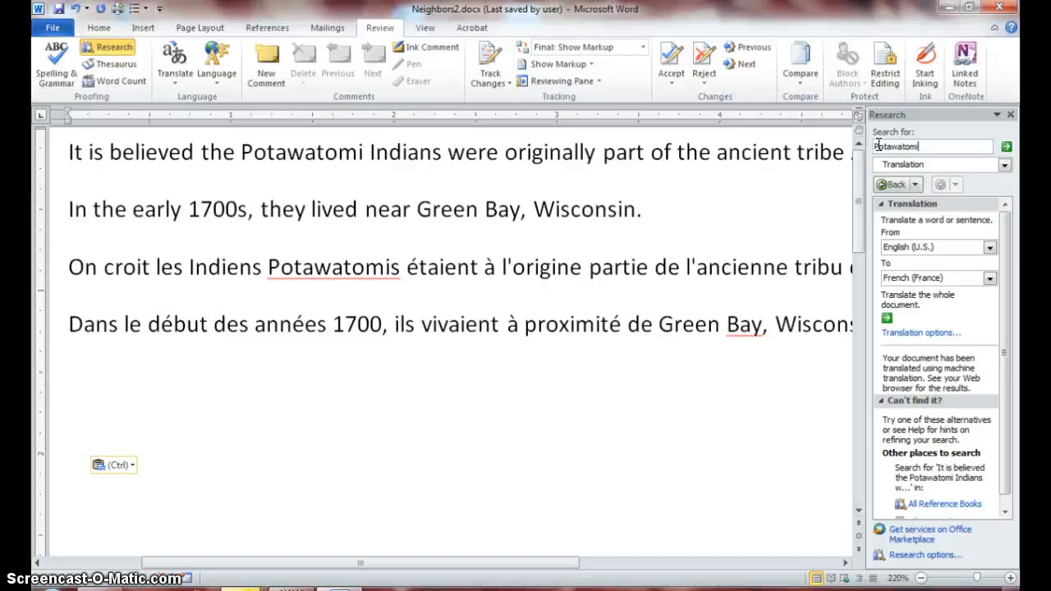
left_click(1004, 165)
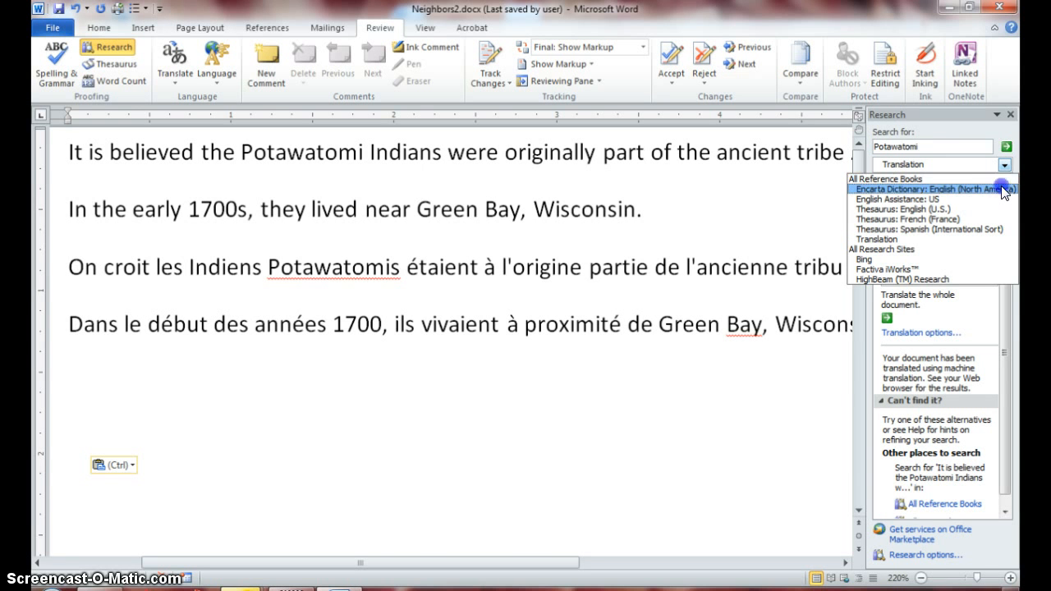
left_click(1001, 188)
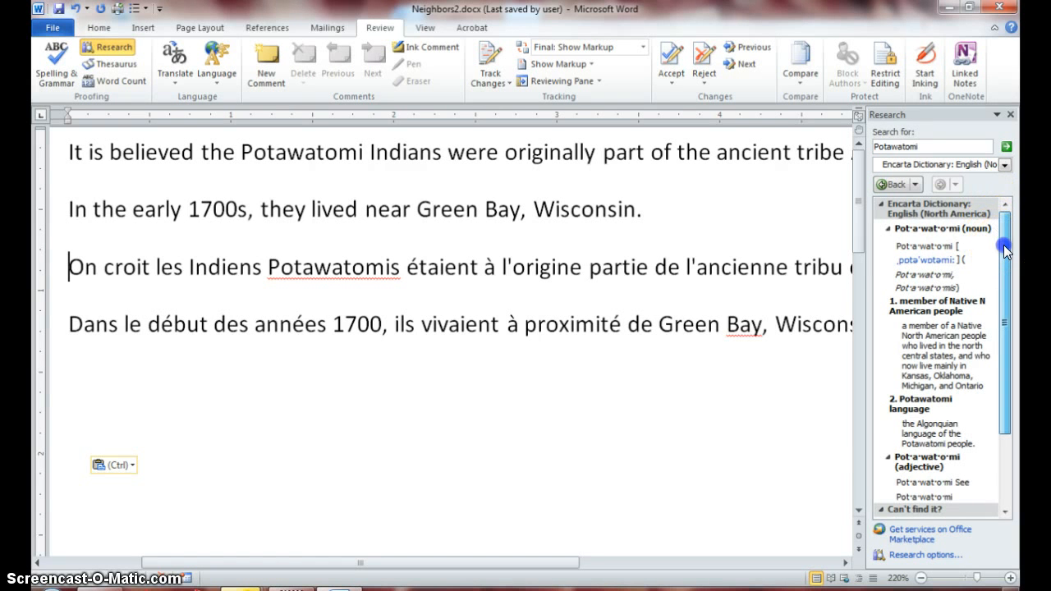
left_click_drag(1005, 250, 1008, 304)
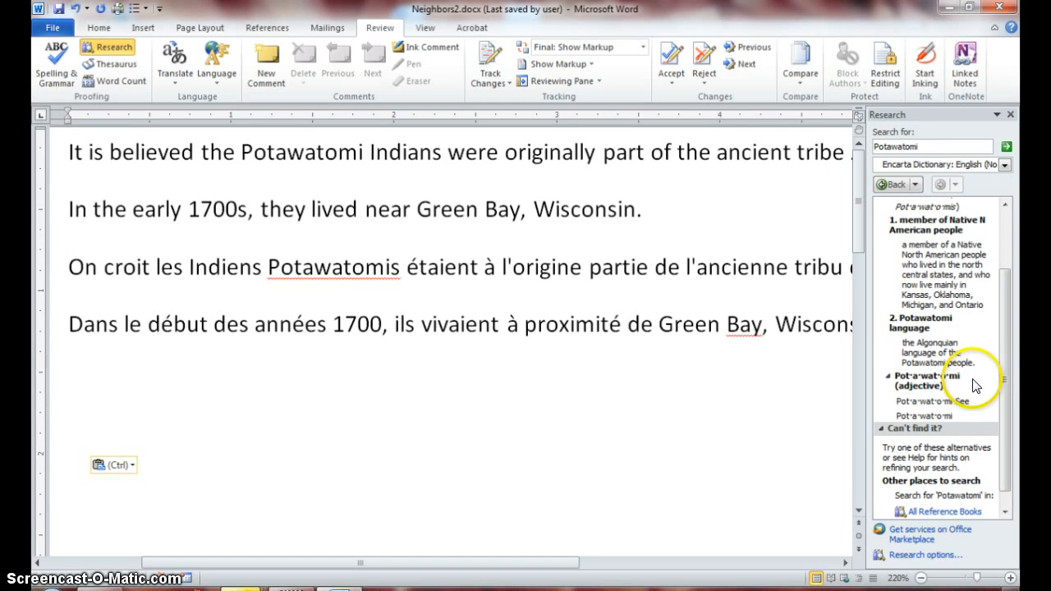
left_click_drag(1008, 391, 1007, 312)
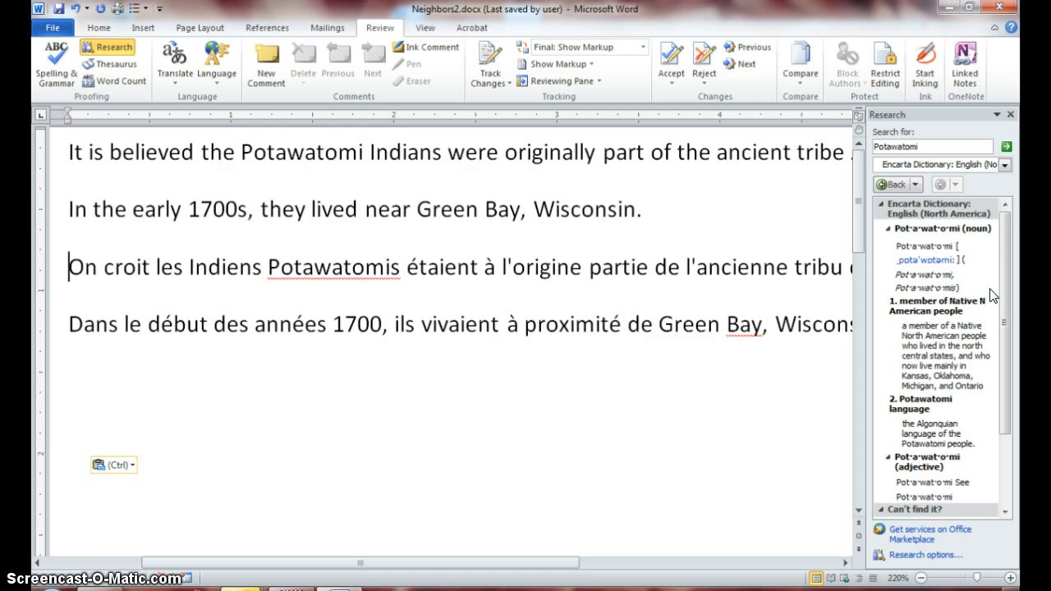
left_click(1003, 165)
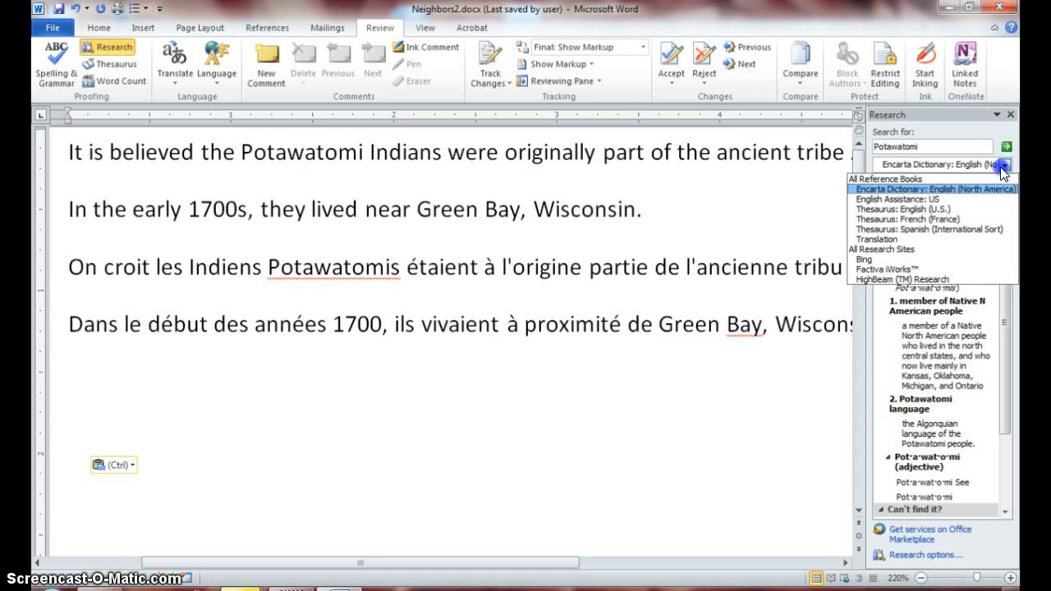
left_click(1003, 164)
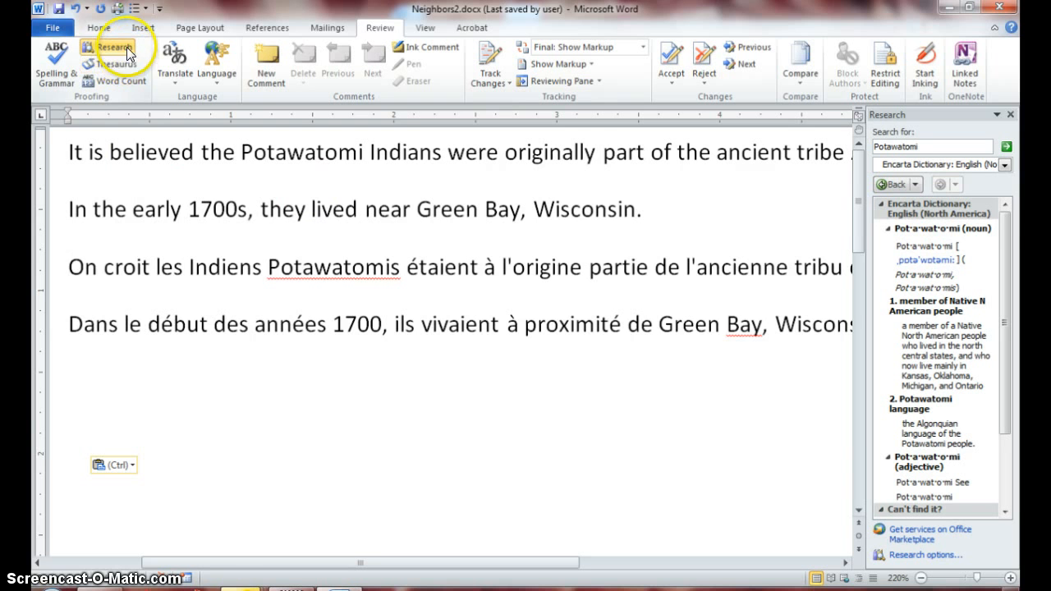
left_click(1002, 166)
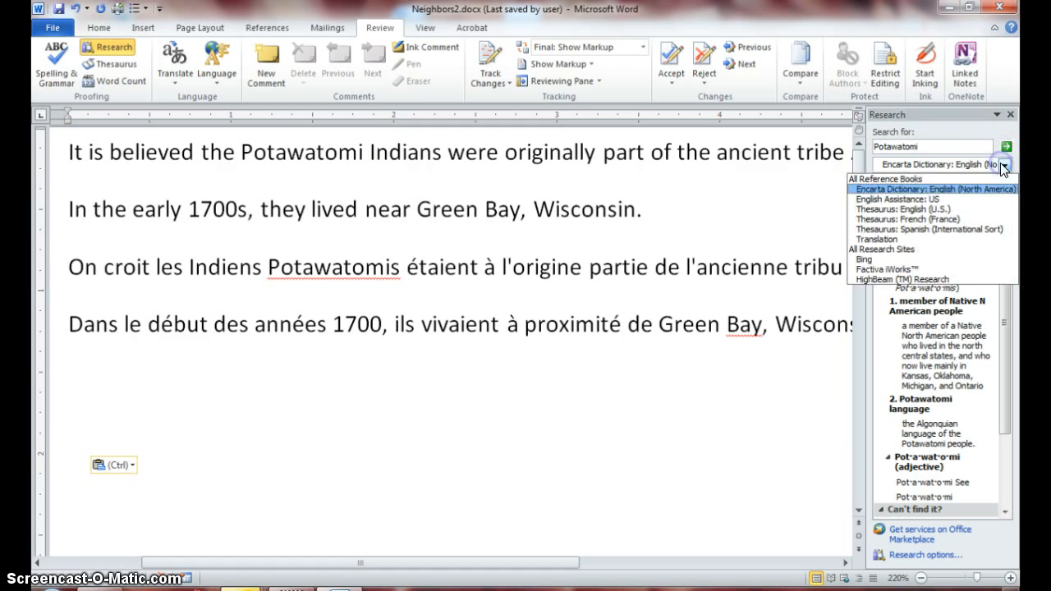
left_click(1003, 167)
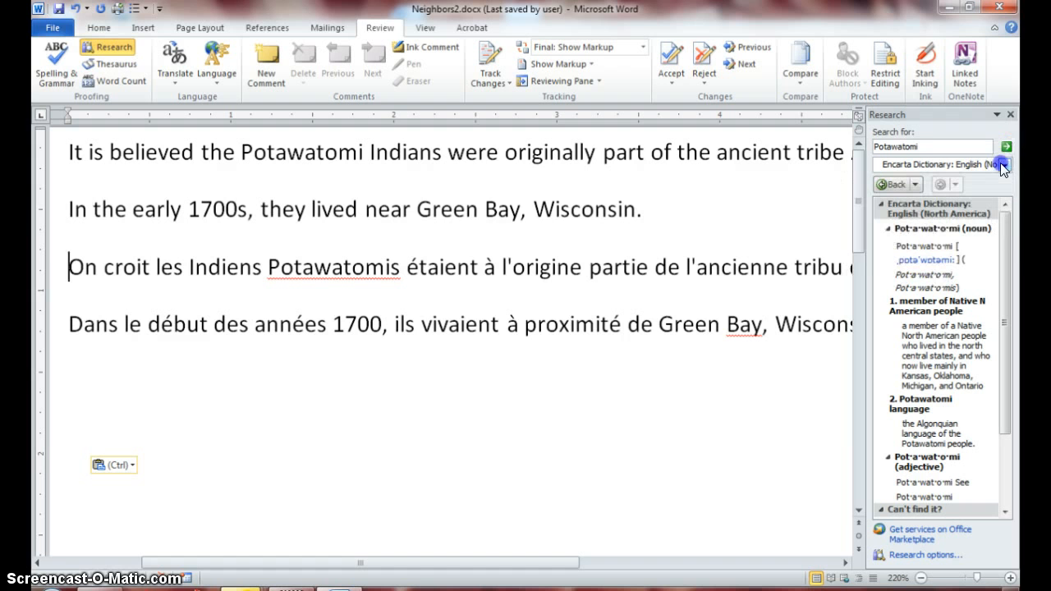
left_click(942, 144)
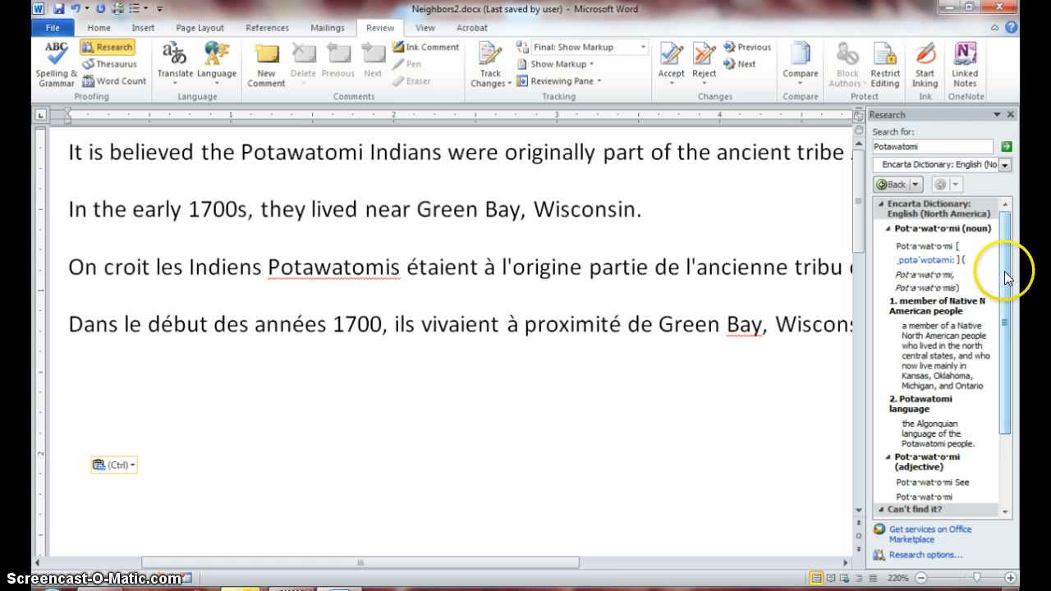
Step: Close the research results and display the word count statistics for the whole document
left_click(1011, 114)
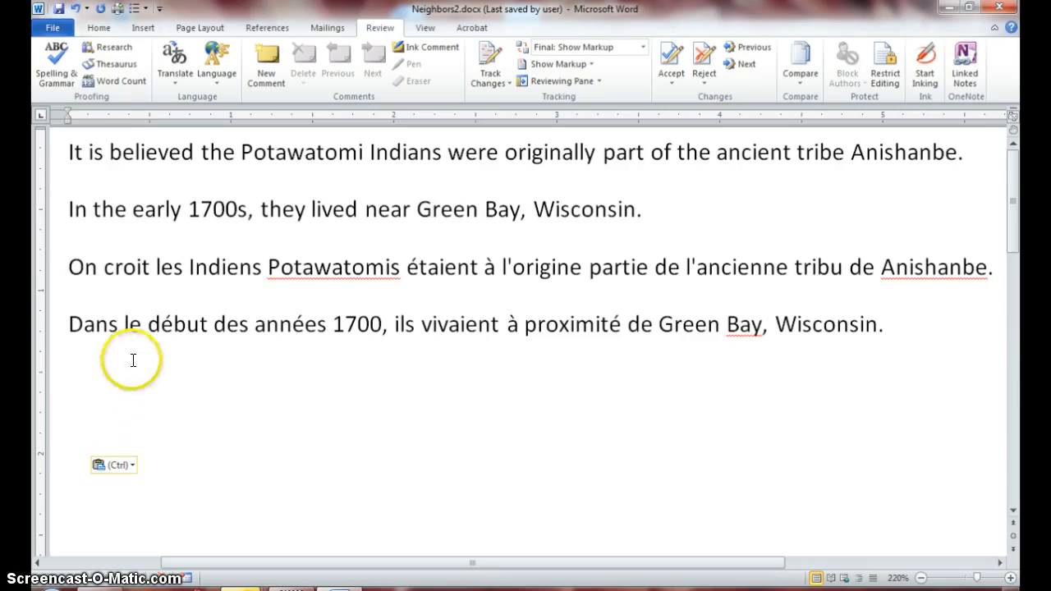
left_click(123, 77)
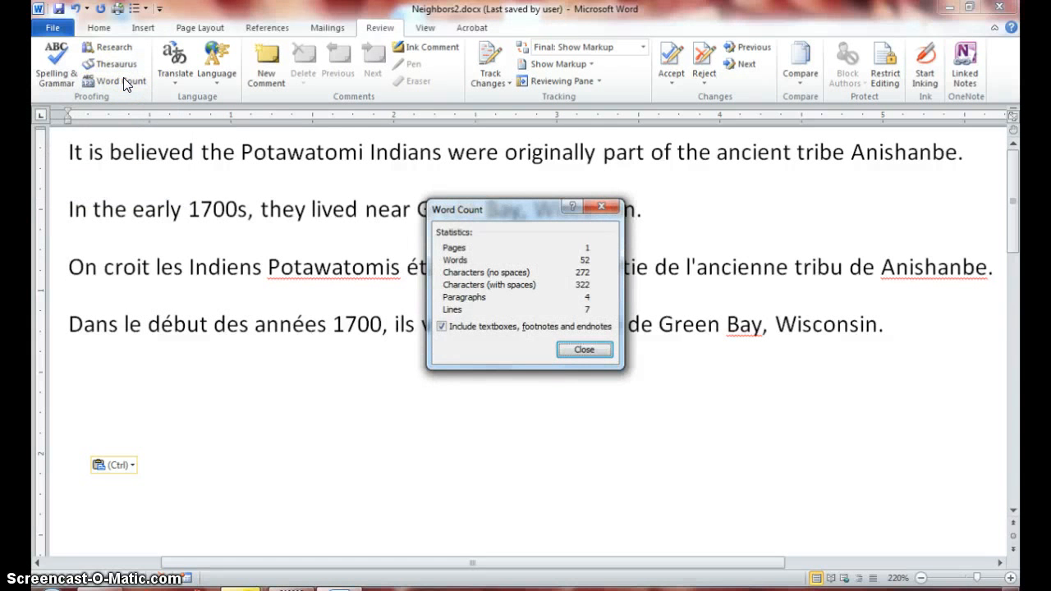